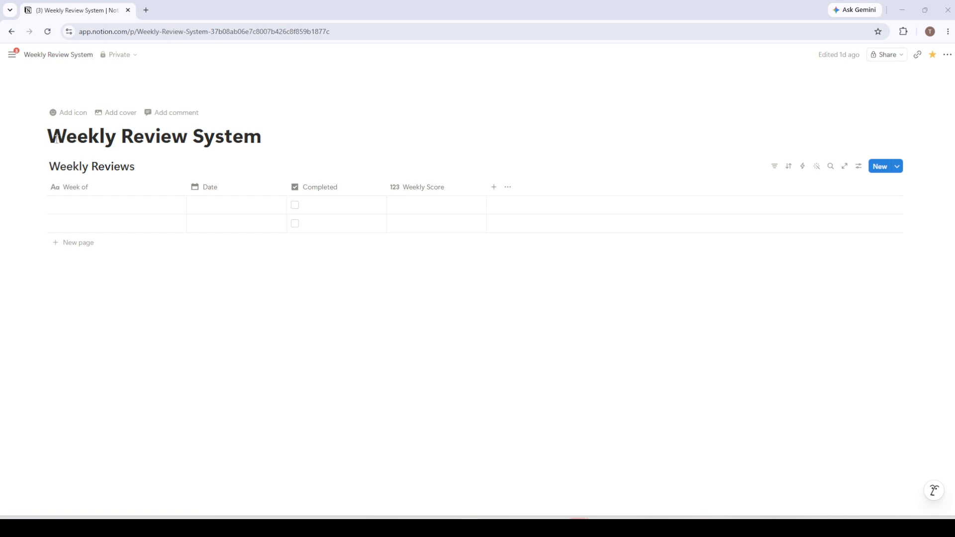
pyautogui.moveTo(47, 137); pyautogui.dragTo(263, 142)
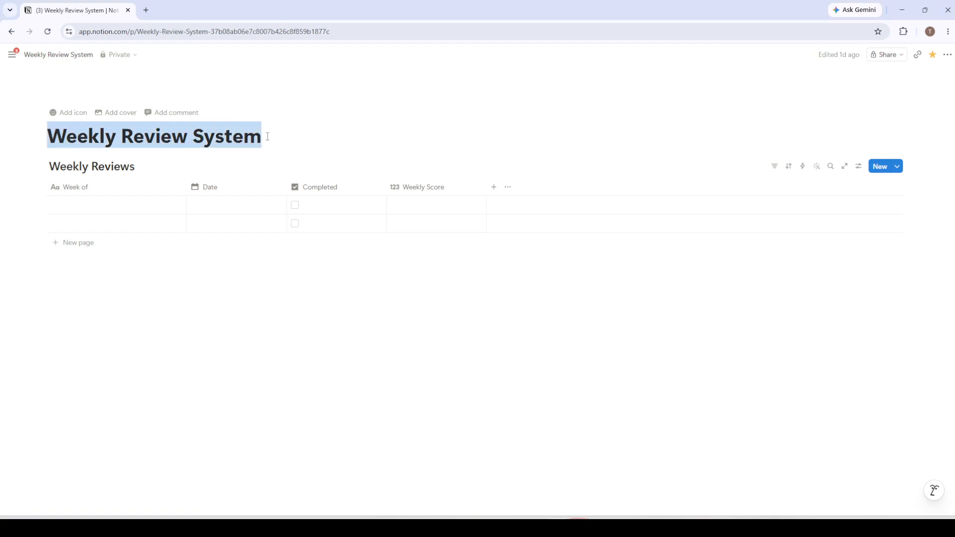
pyautogui.click(406, 93)
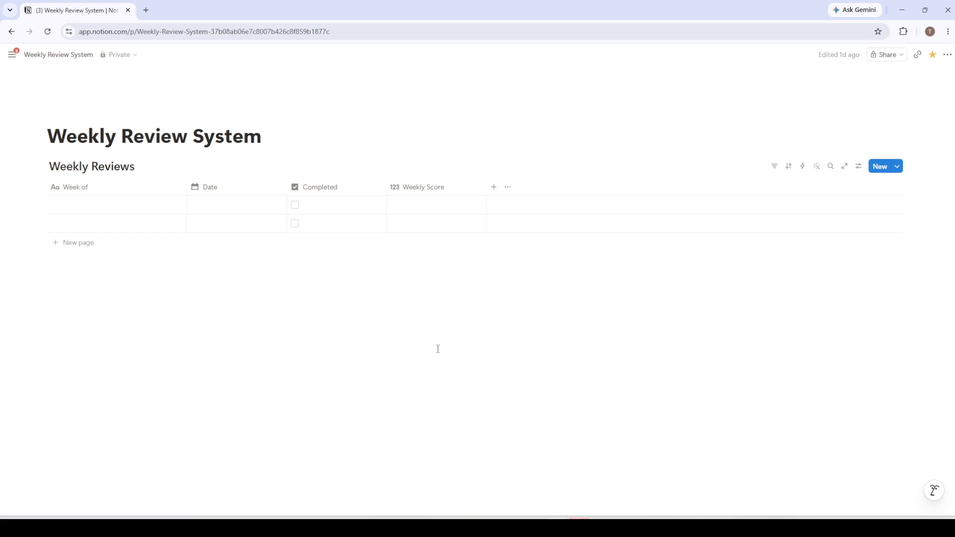
pyautogui.click(166, 359)
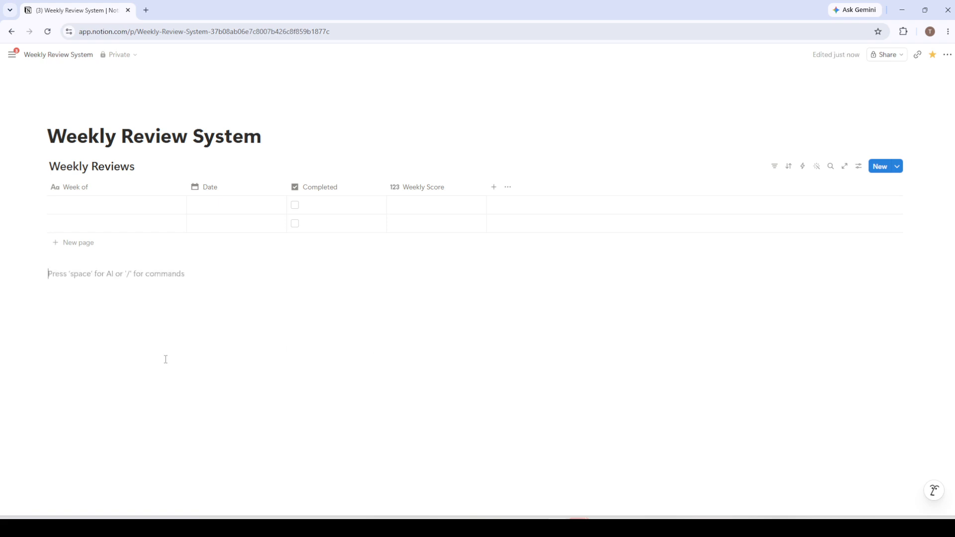
pyautogui.write('/data')
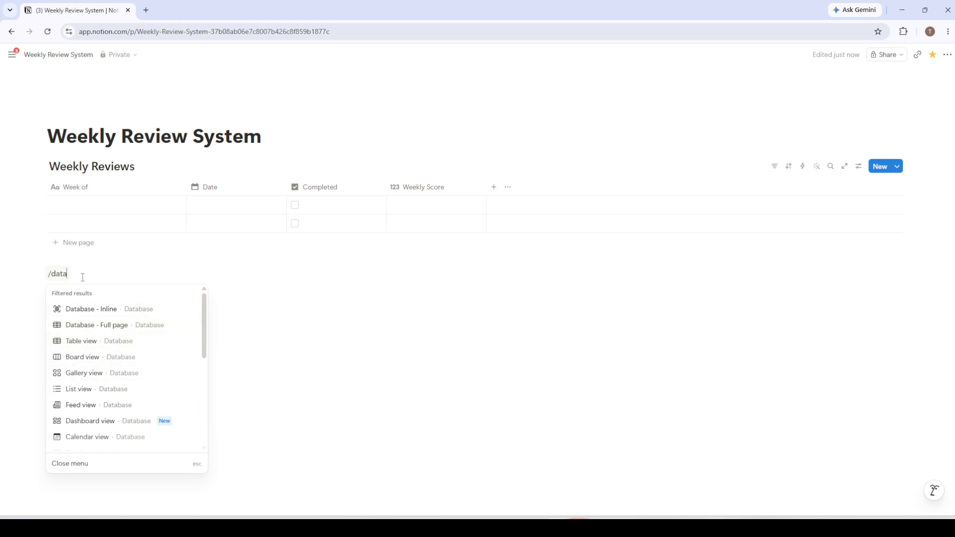
pyautogui.press('BackSpace')
pyautogui.press('BackSpace')
pyautogui.press('BackSpace')
pyautogui.press('BackSpace')
pyautogui.press('BackSpace')
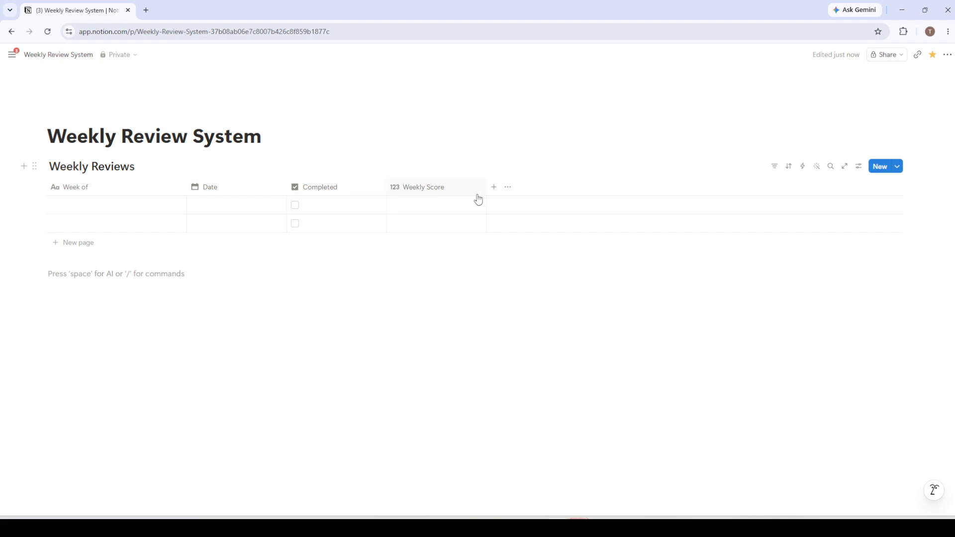
pyautogui.click(495, 191)
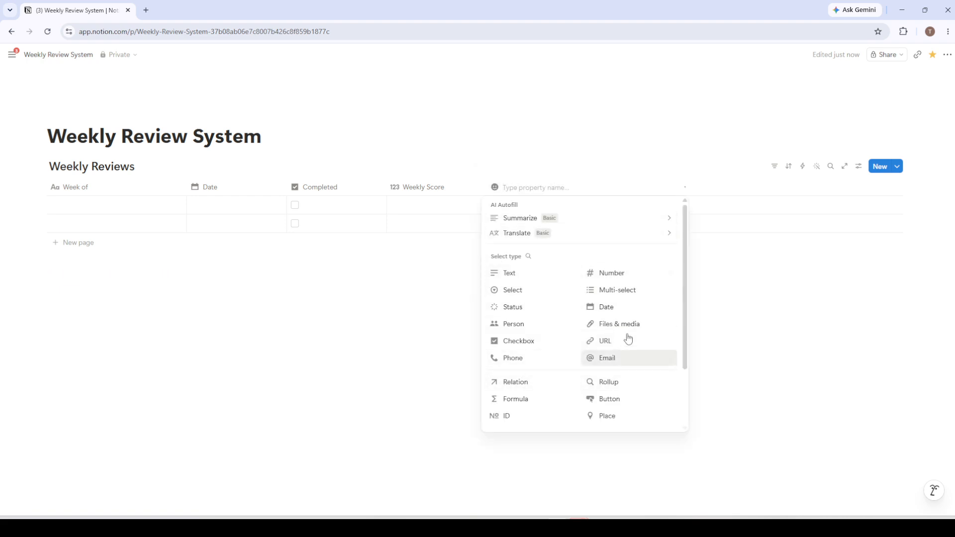
pyautogui.click(405, 350)
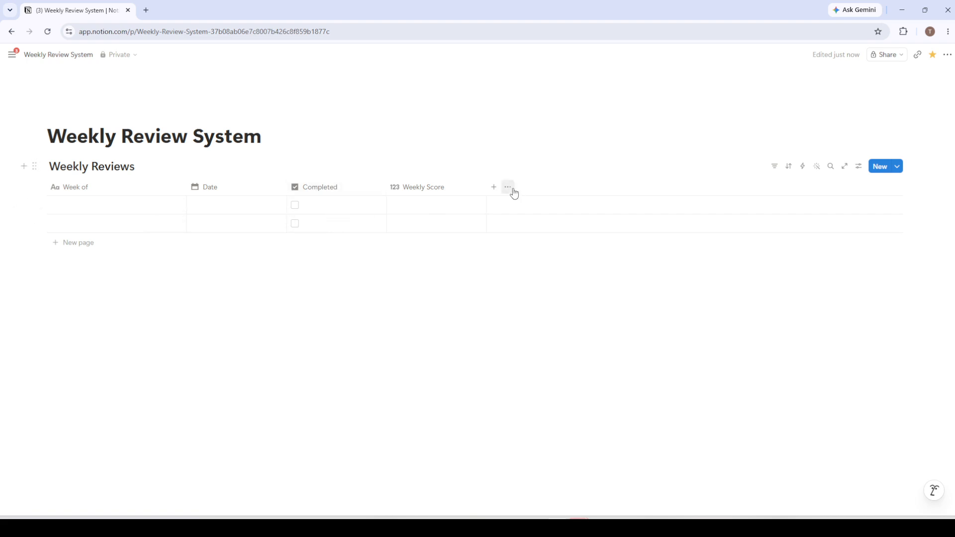
pyautogui.click(494, 188)
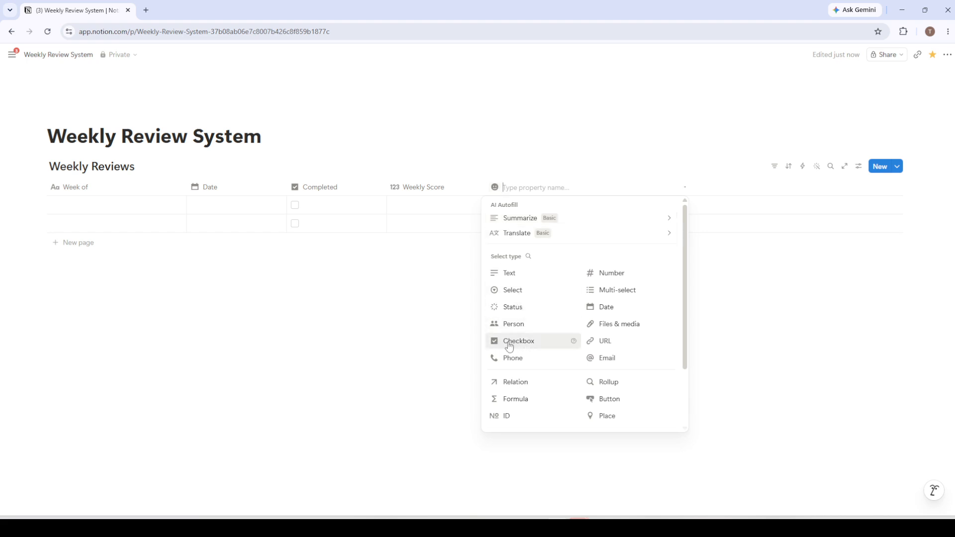
pyautogui.click(375, 316)
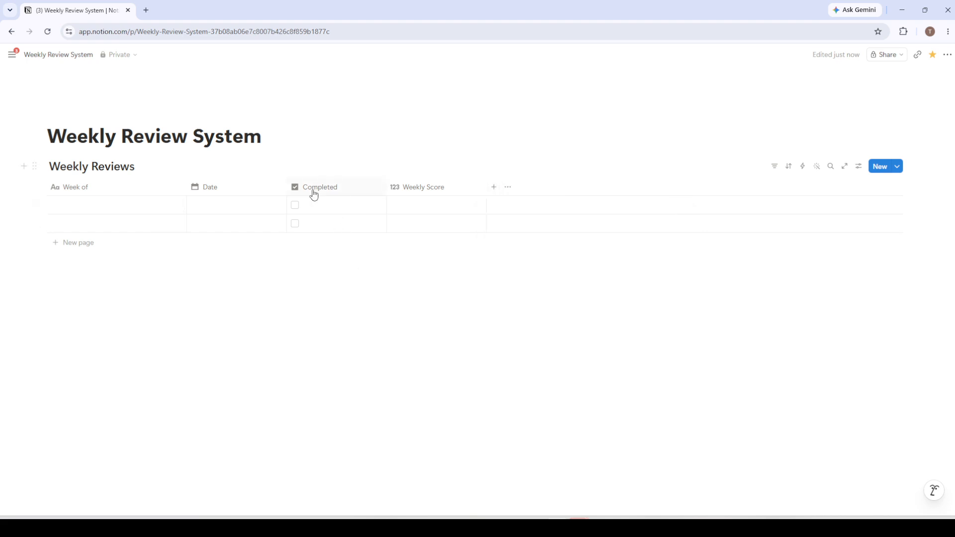
# Tick the Completed checkboxes of both Weekly Reviews rows and clear them again
pyautogui.click(293, 207)
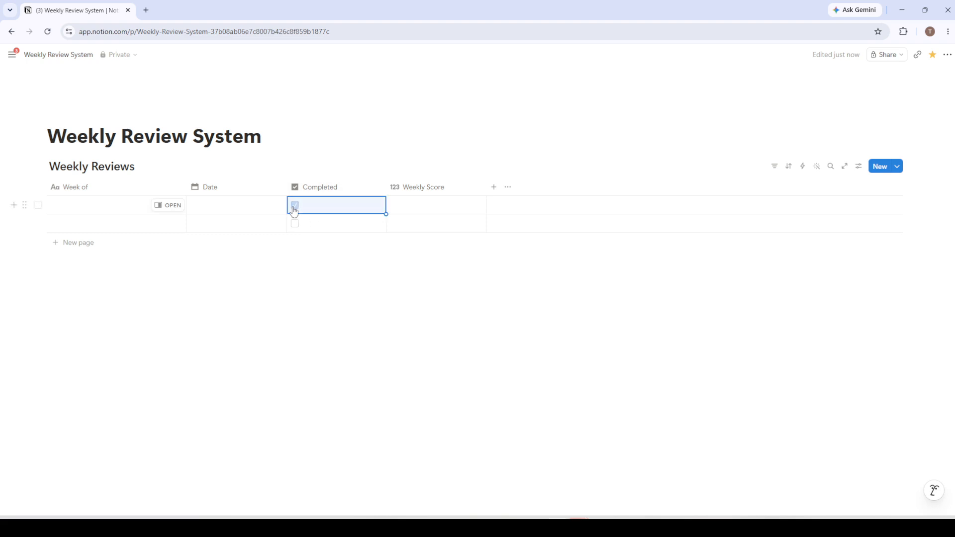
pyautogui.click(295, 223)
pyautogui.click(296, 207)
pyautogui.click(295, 223)
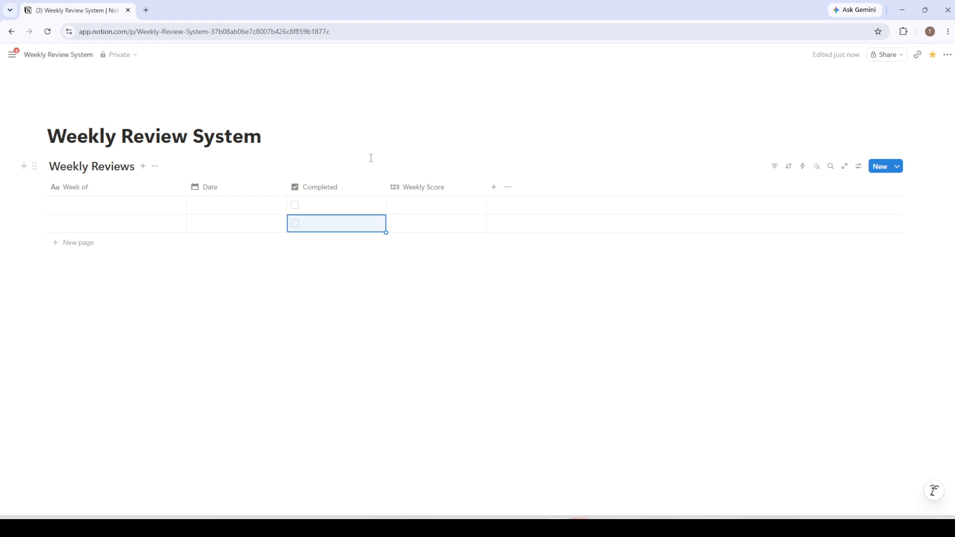
# Examine the property types offered for a new Weekly Reviews column and the first row's Weekly Score field
pyautogui.click(494, 188)
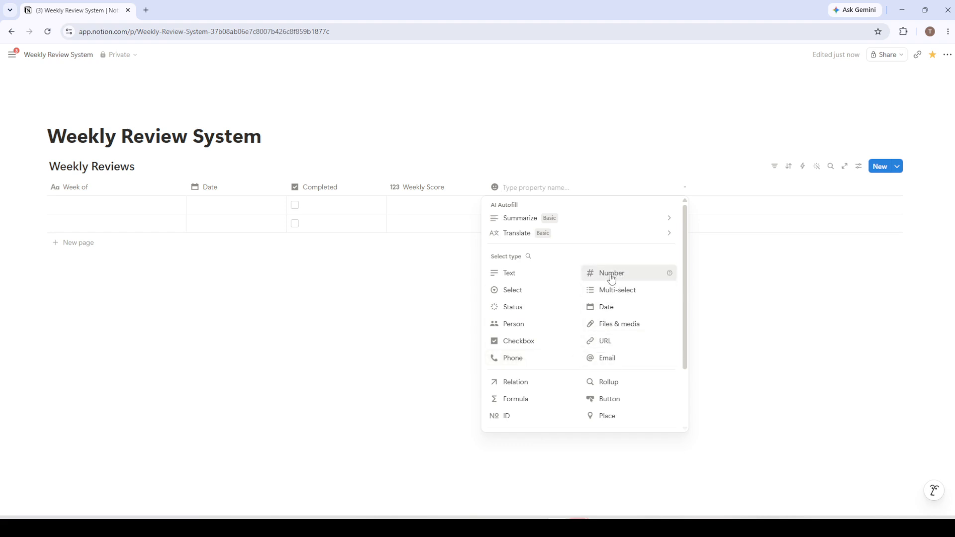
pyautogui.click(422, 300)
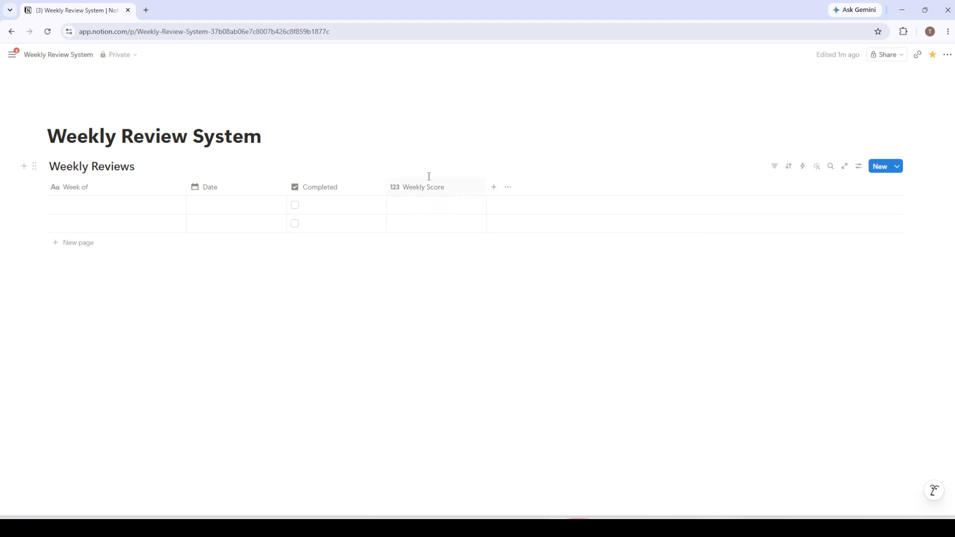
pyautogui.click(432, 208)
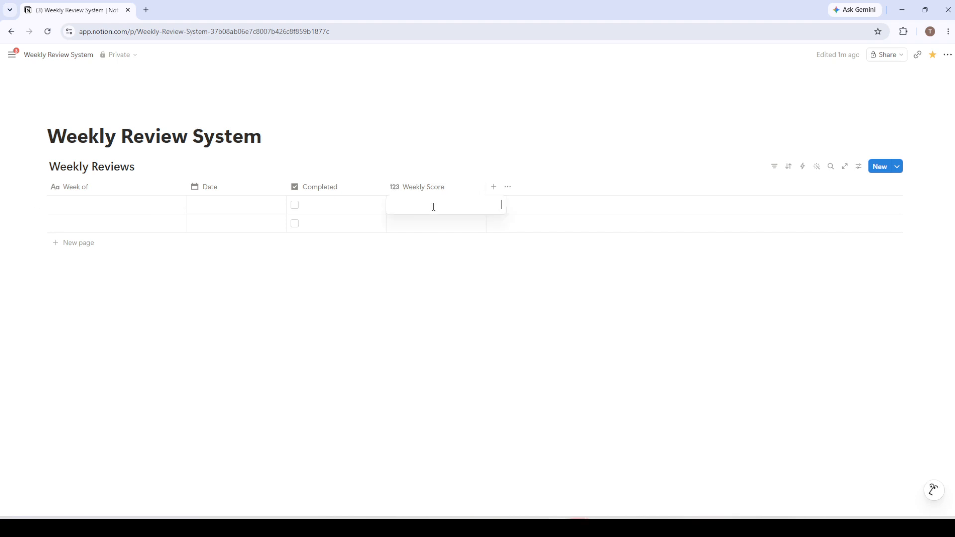
pyautogui.press('Escape')
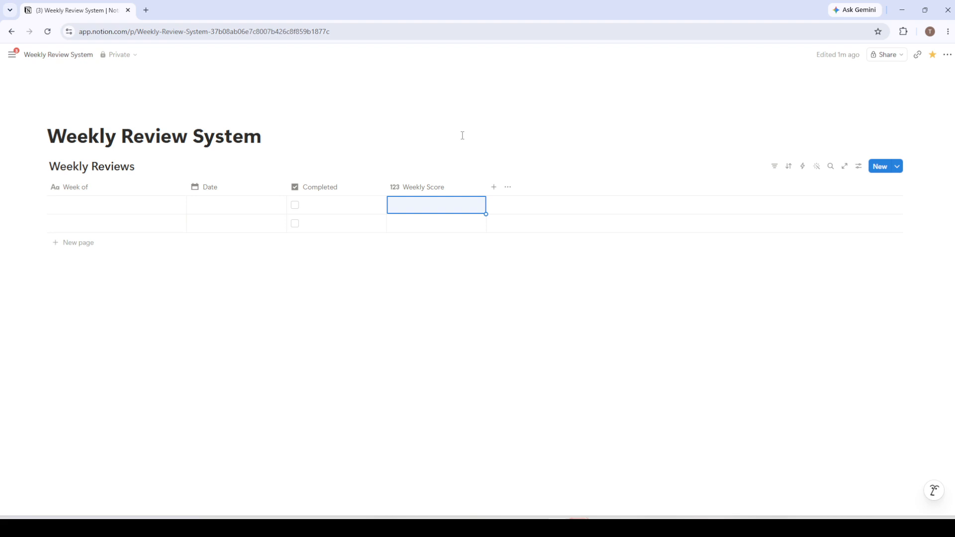
pyautogui.click(490, 303)
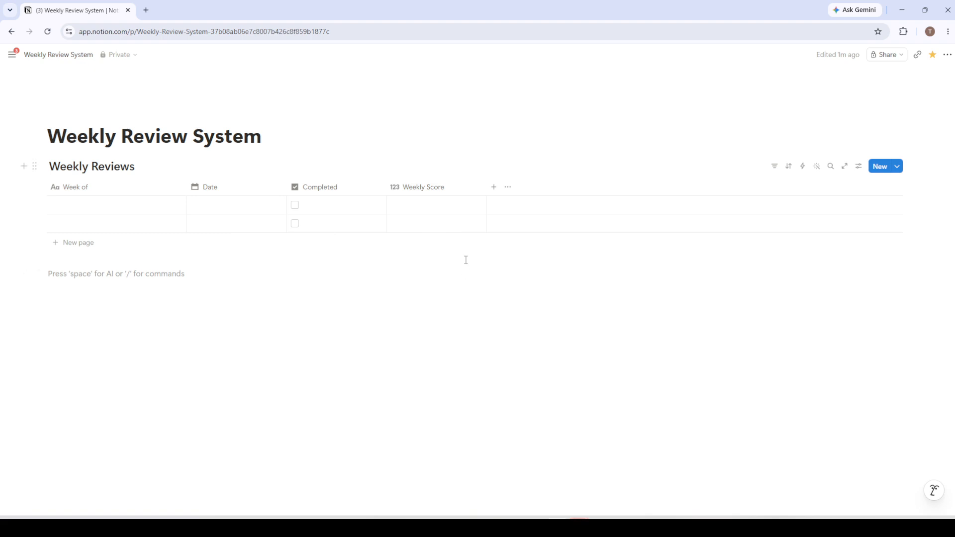
pyautogui.click(493, 187)
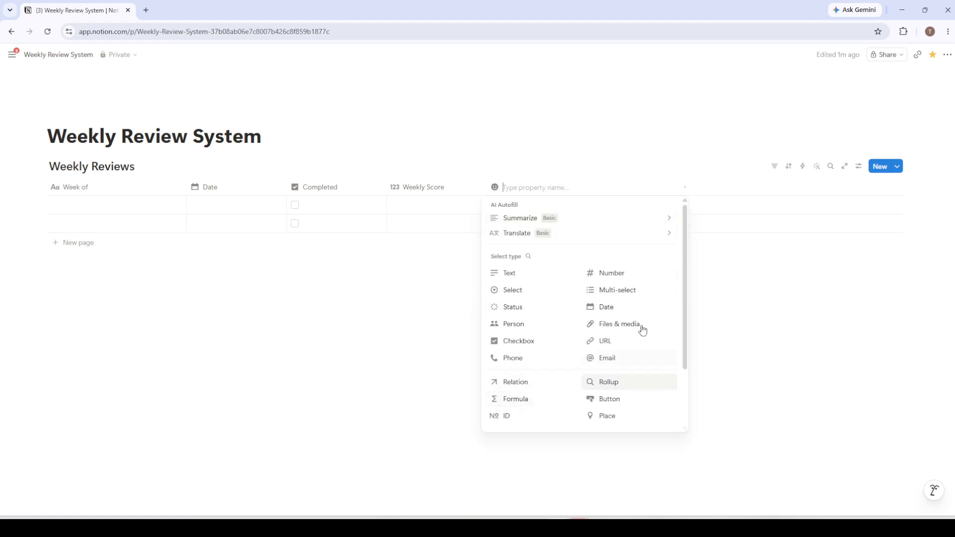
pyautogui.scroll(-1, 550, 317)
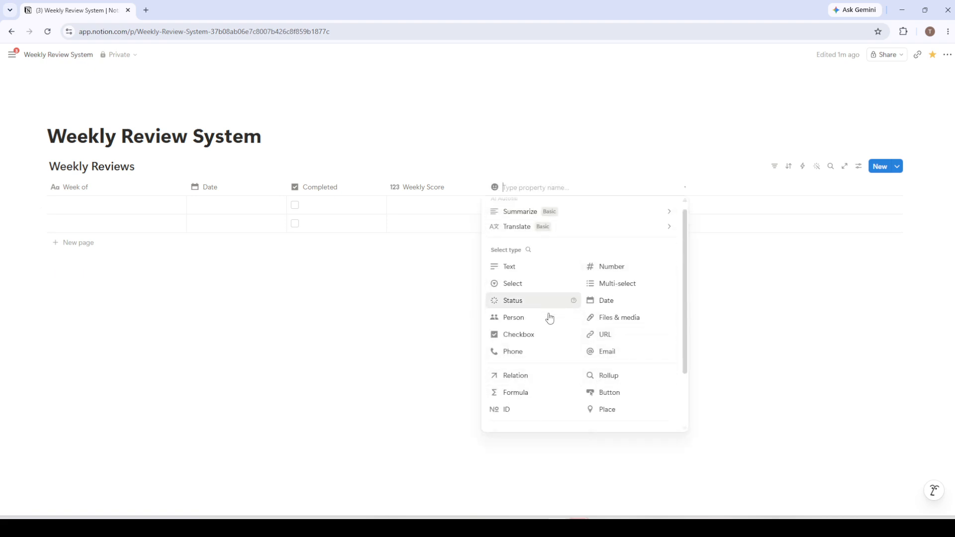
pyautogui.scroll(1, 571, 324)
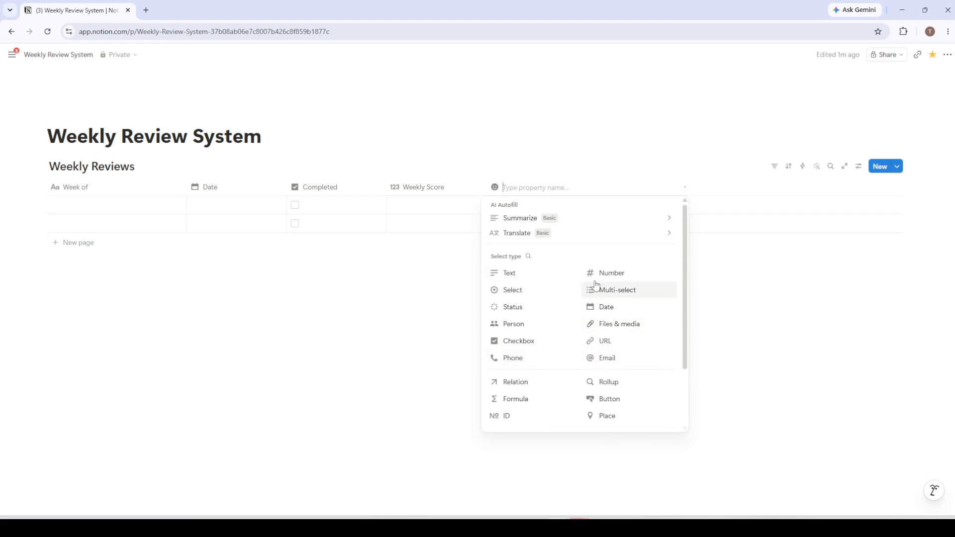
pyautogui.click(374, 256)
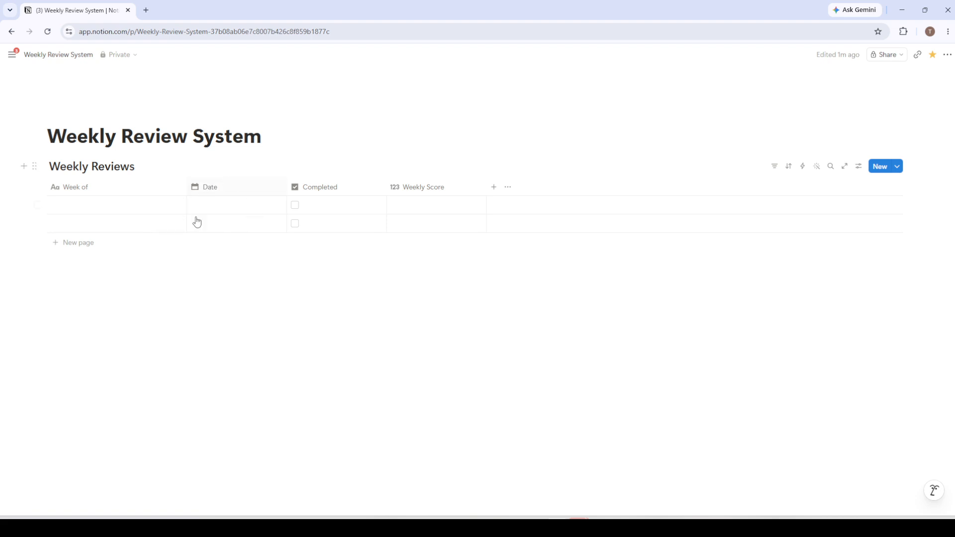
# Set the Date of the first row to June 12, 2026 and of the second row to June 10, 2026
pyautogui.click(214, 215)
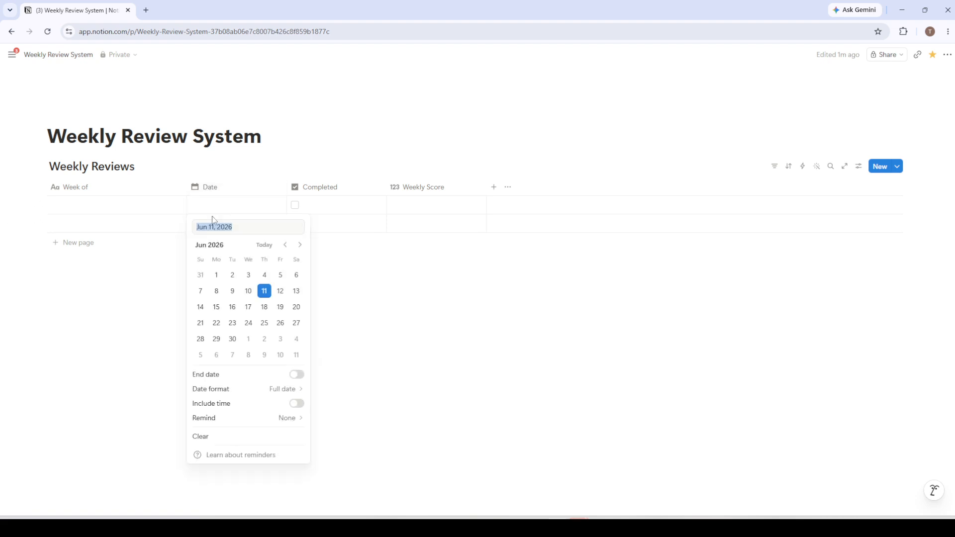
pyautogui.click(280, 291)
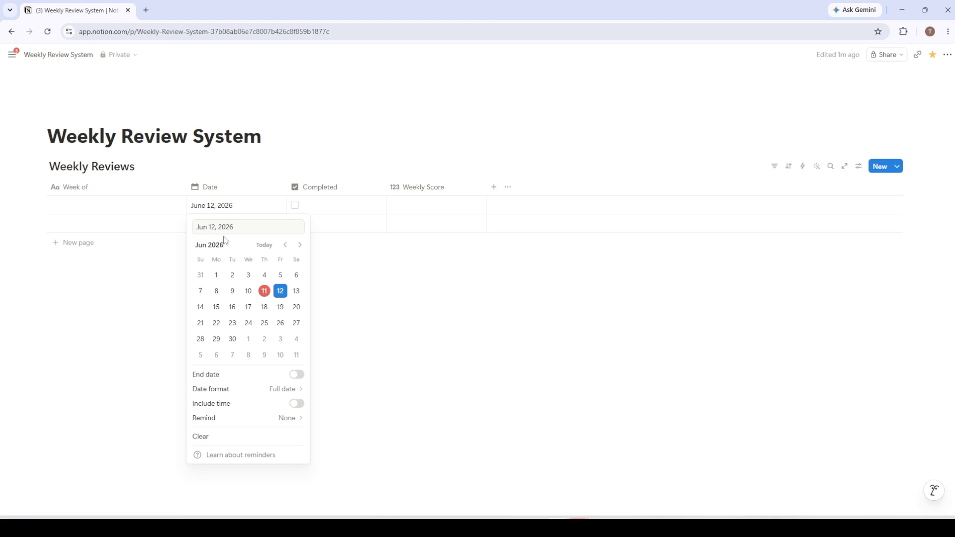
pyautogui.press('Escape')
pyautogui.click(206, 224)
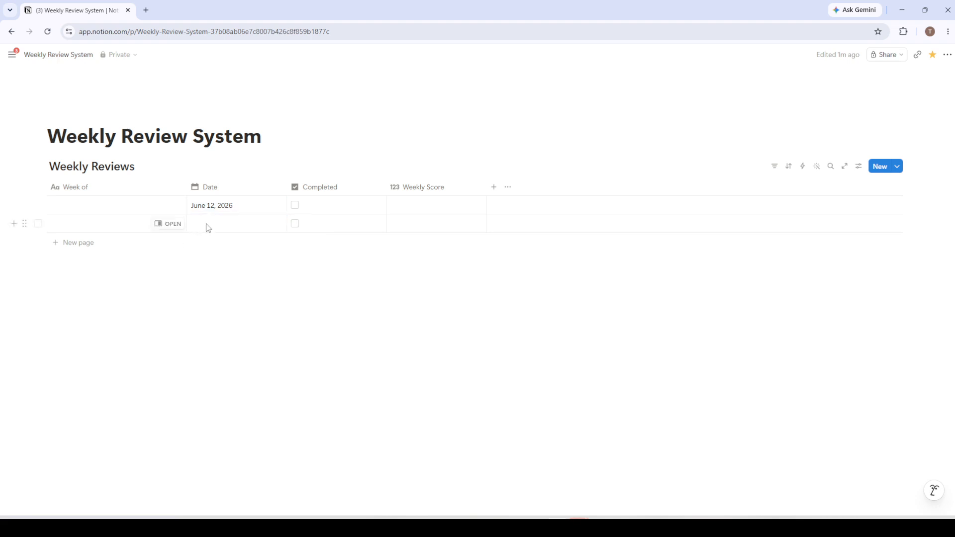
pyautogui.click(248, 309)
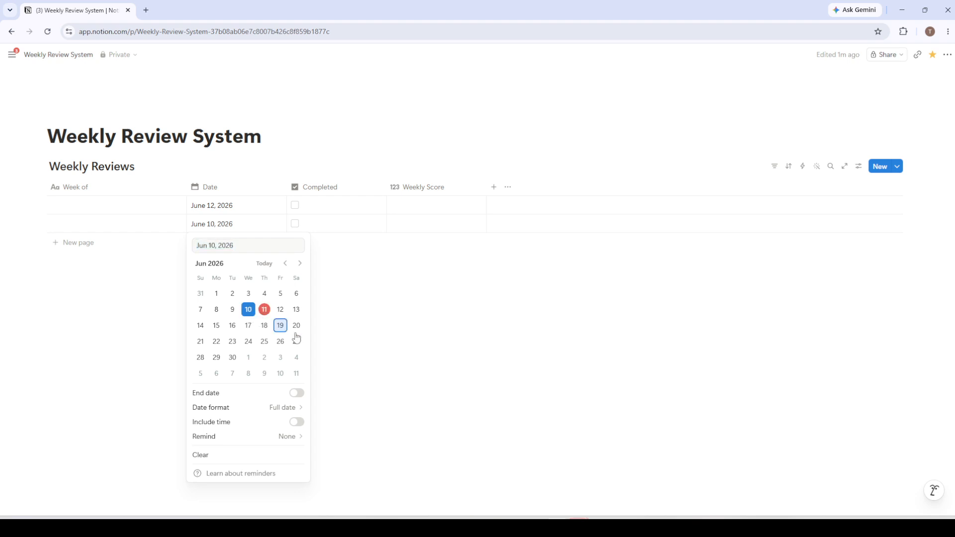
pyautogui.press('Escape')
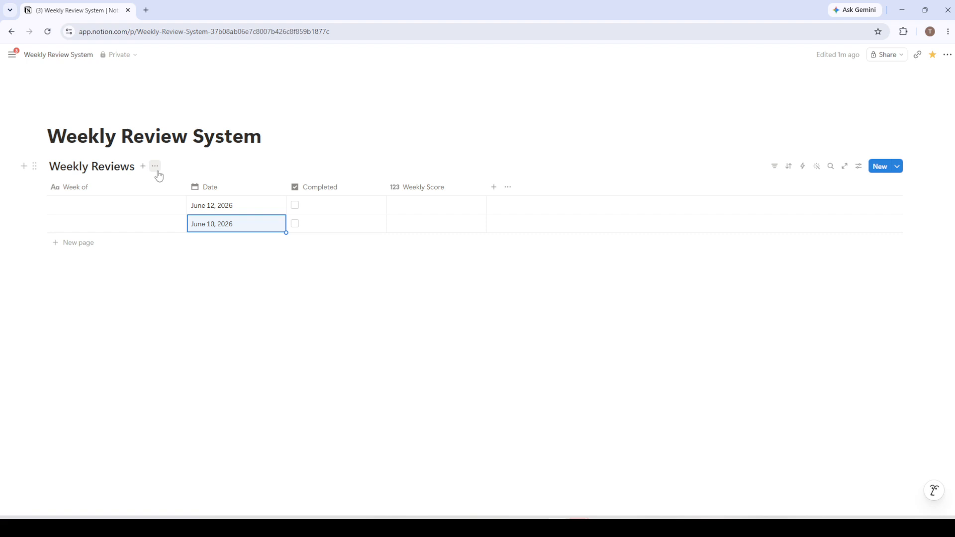
# Enter "January" as the Week of title in the first row
pyautogui.click(87, 207)
pyautogui.click(87, 207)
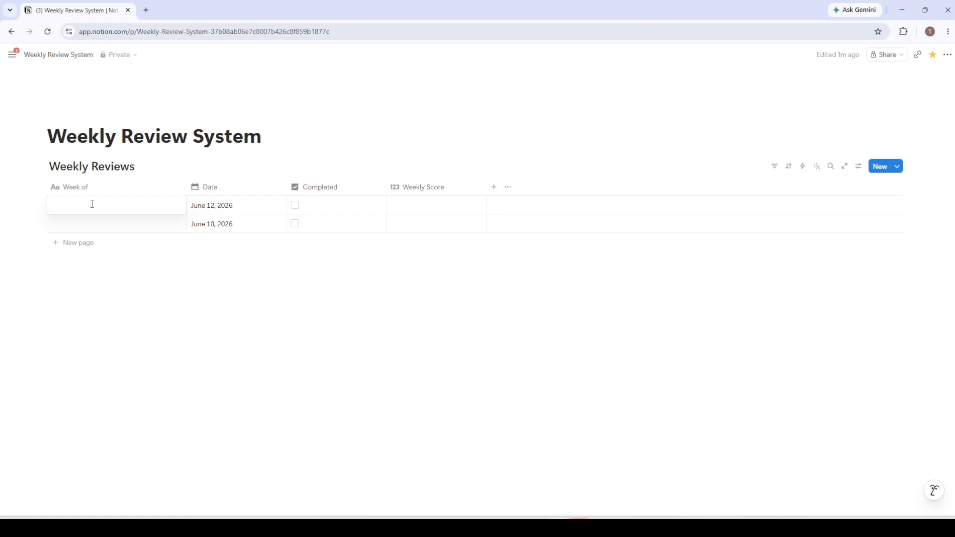
pyautogui.write('Jam')
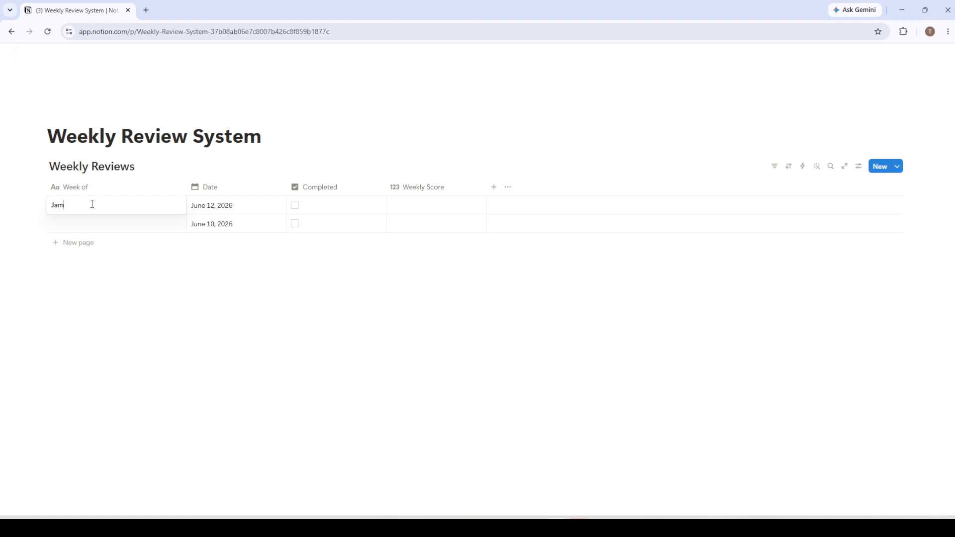
pyautogui.press('BackSpace')
pyautogui.write('nuary')
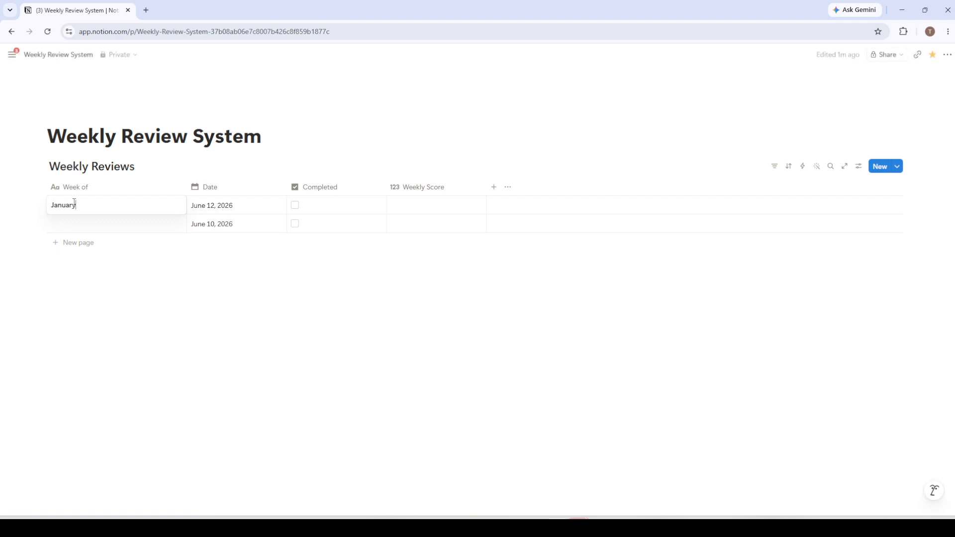
pyautogui.press('Escape')
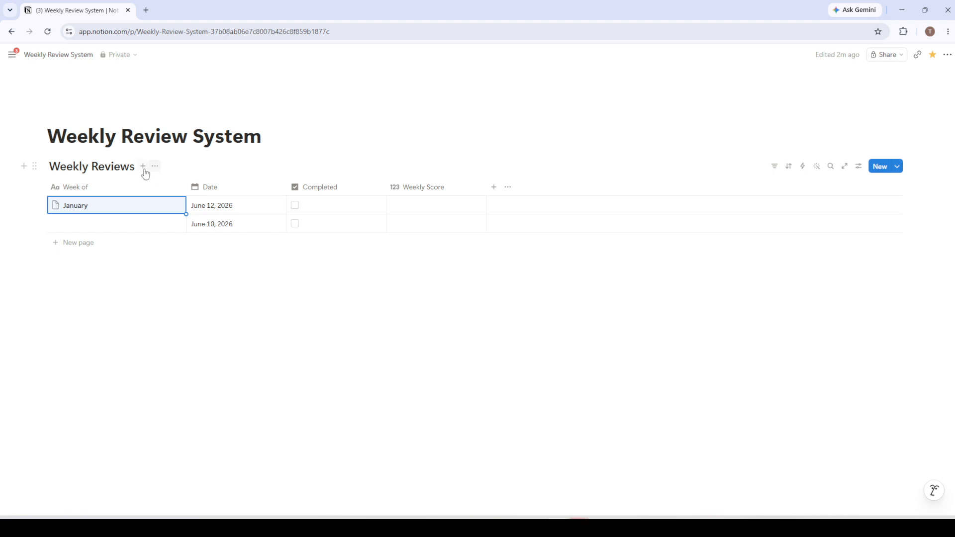
# Add a Calendar view to the Weekly Reviews database, look over its month, and return to the Table view
pyautogui.click(143, 167)
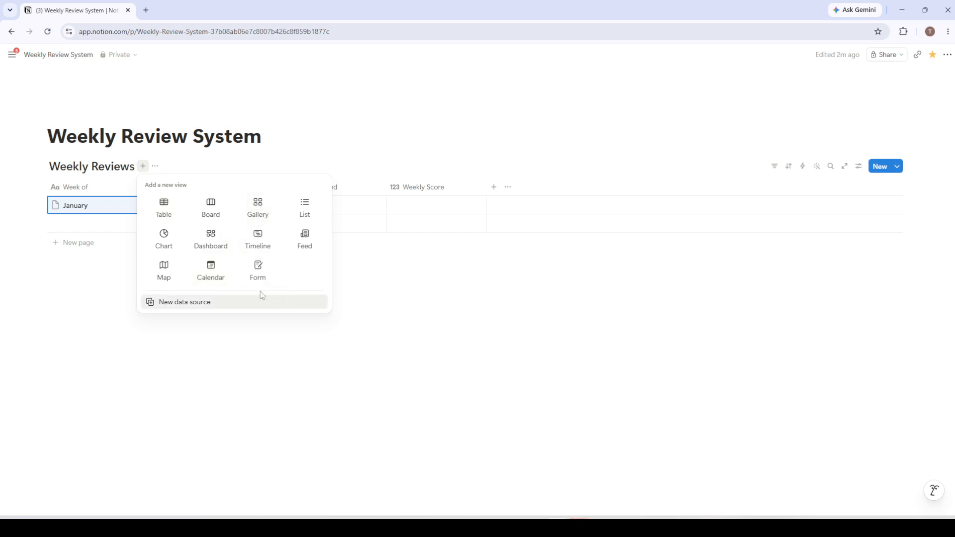
pyautogui.click(206, 275)
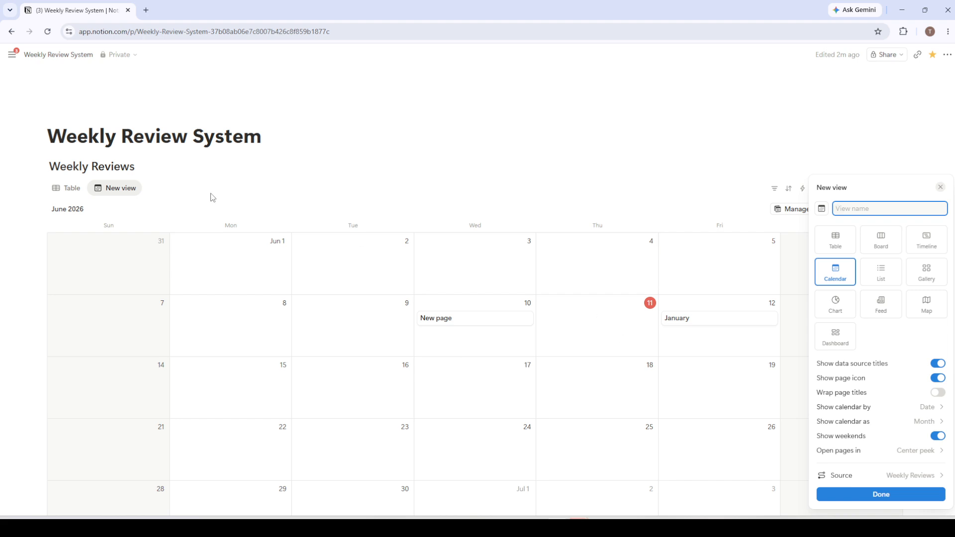
pyautogui.click(71, 195)
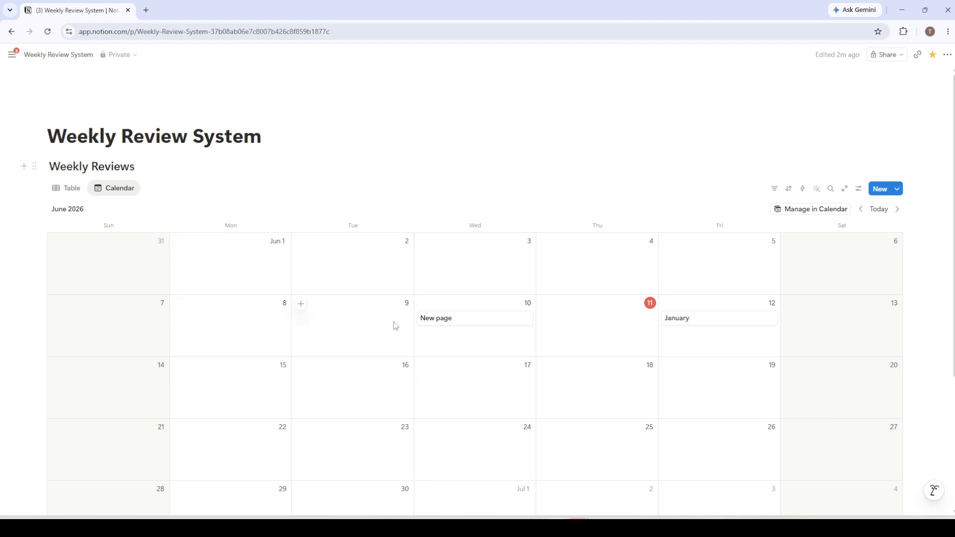
pyautogui.scroll(-1, 393, 328)
pyautogui.scroll(-1, 393, 327)
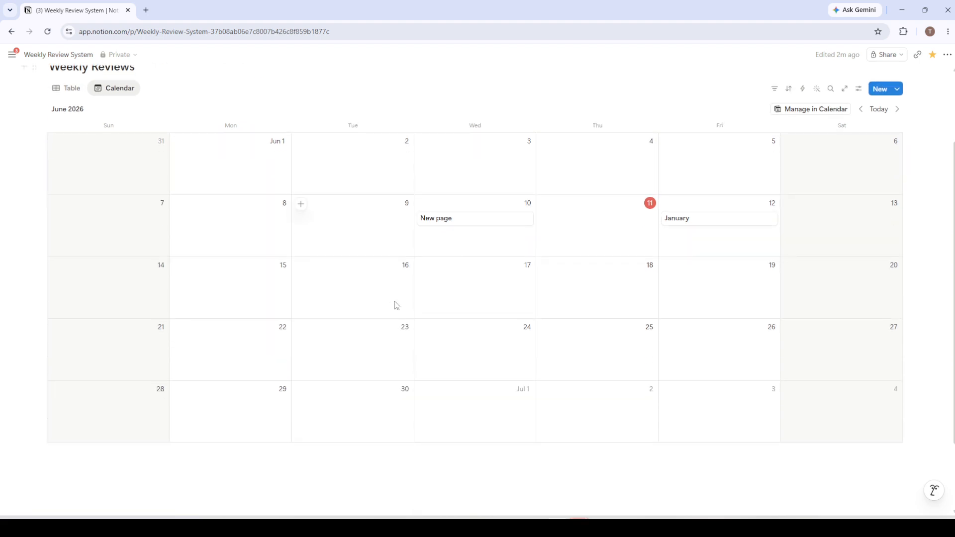
pyautogui.click(67, 89)
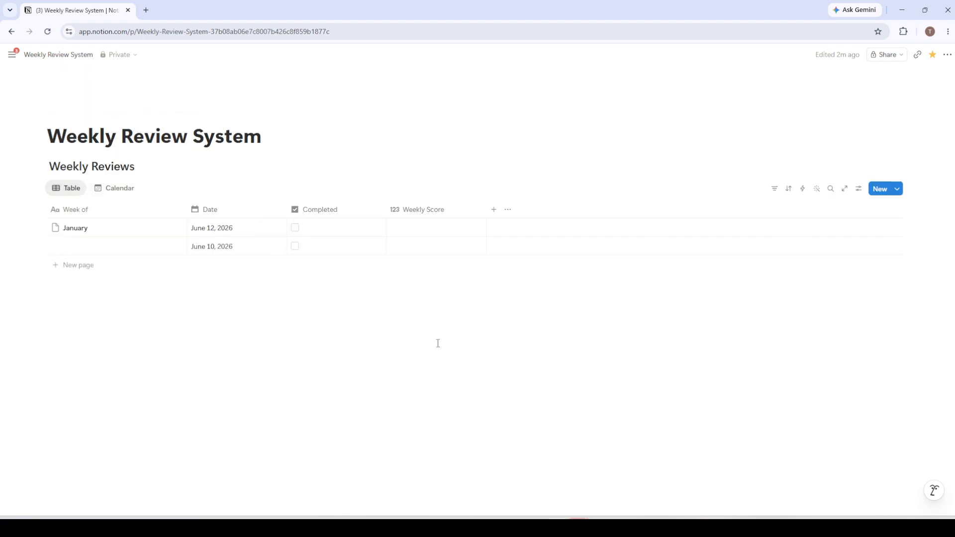